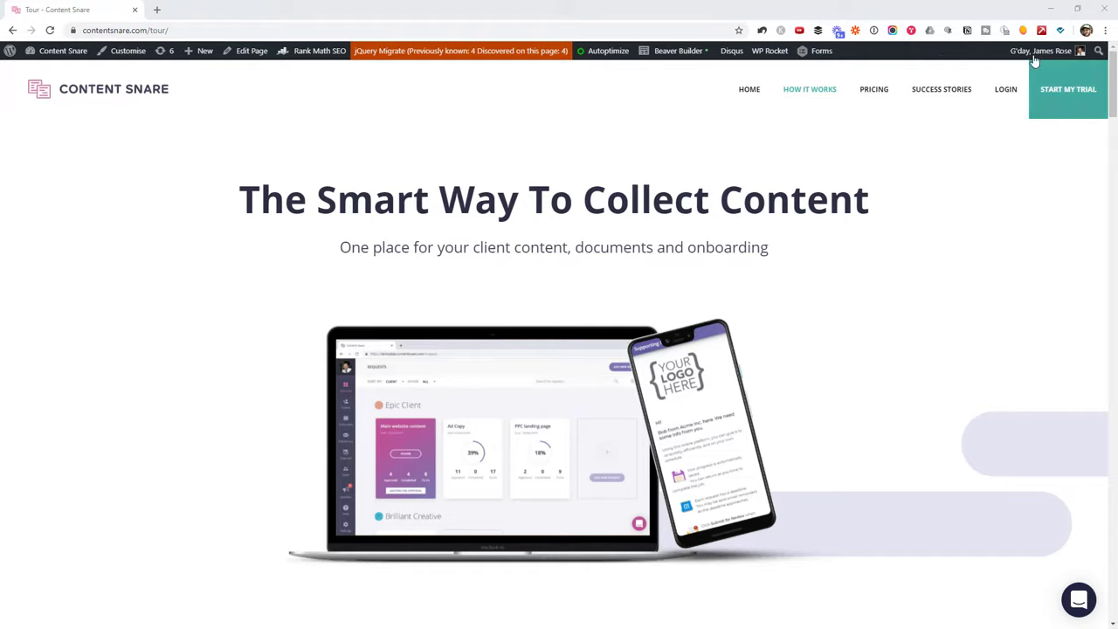
Step: Open the developer tools for the Content Snare tour page, switch on device emulation and move the tools window off the page
drag(1111, 77, 1097, 55)
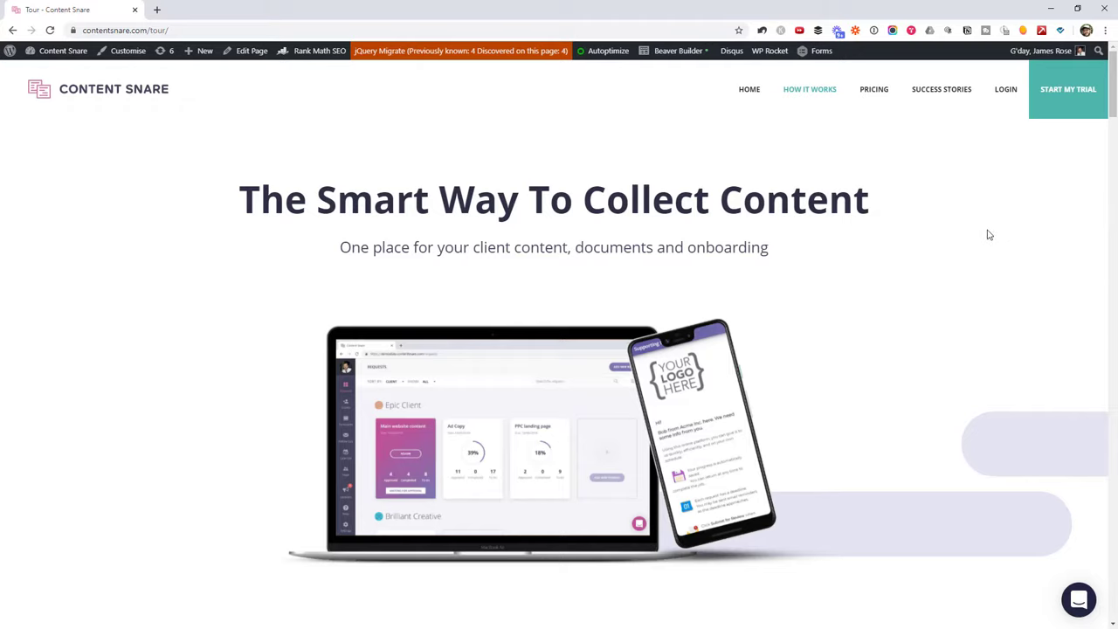
click(1105, 31)
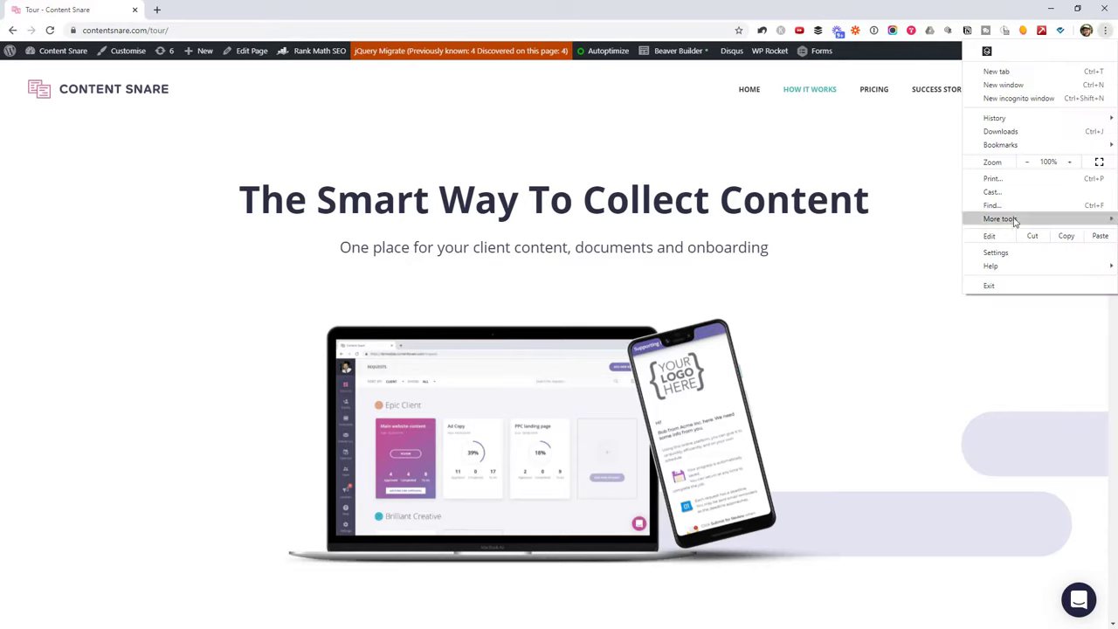
mouse_move(1013, 220)
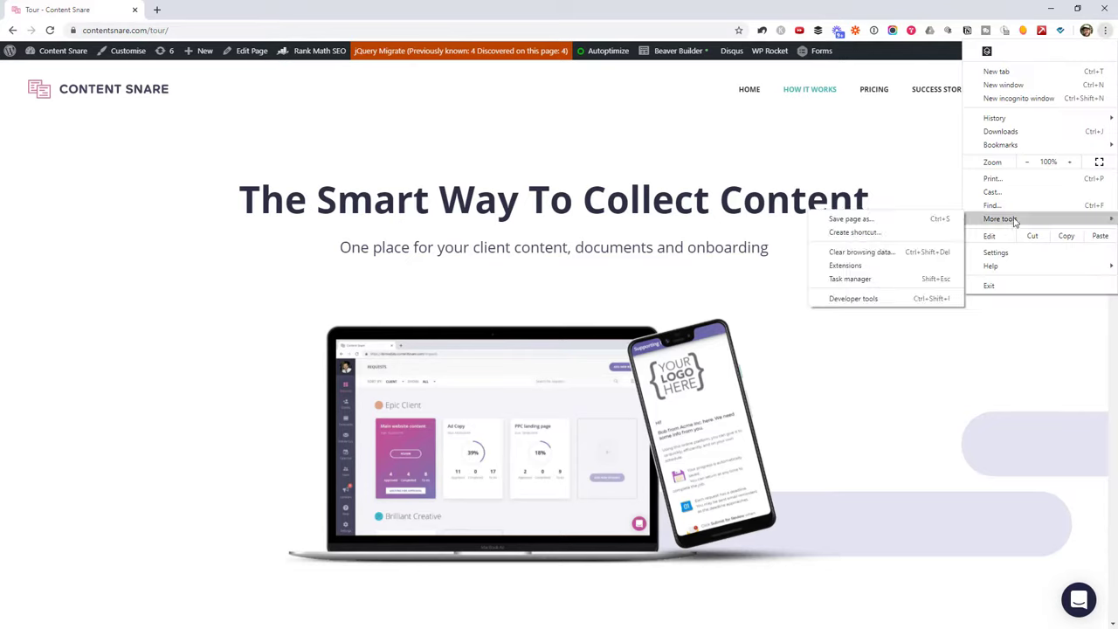
click(941, 305)
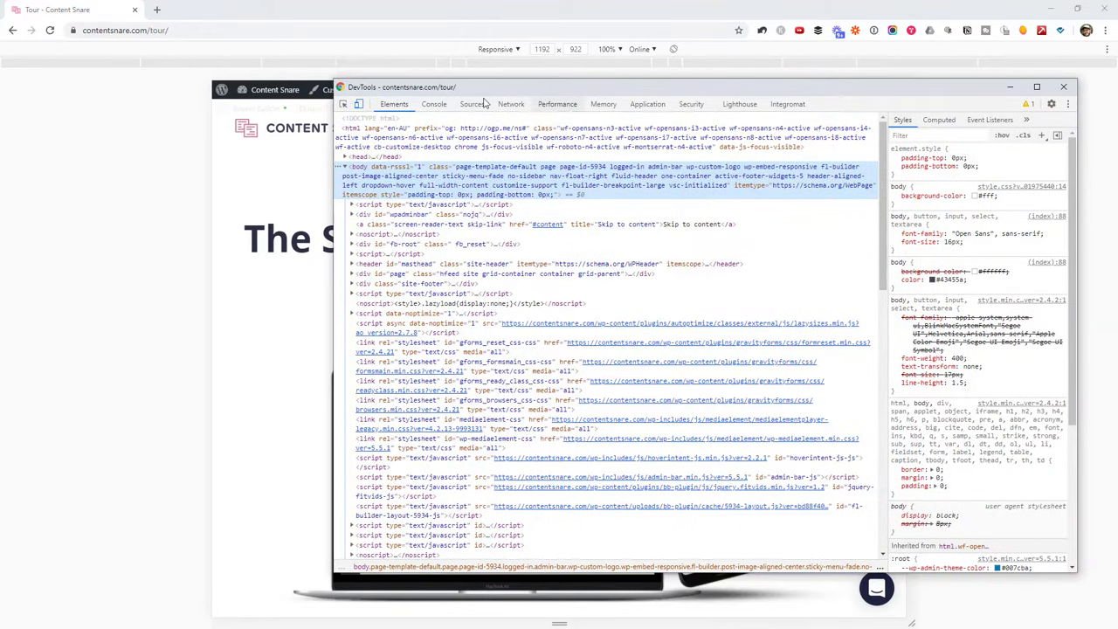
click(359, 104)
drag(516, 85, 537, 121)
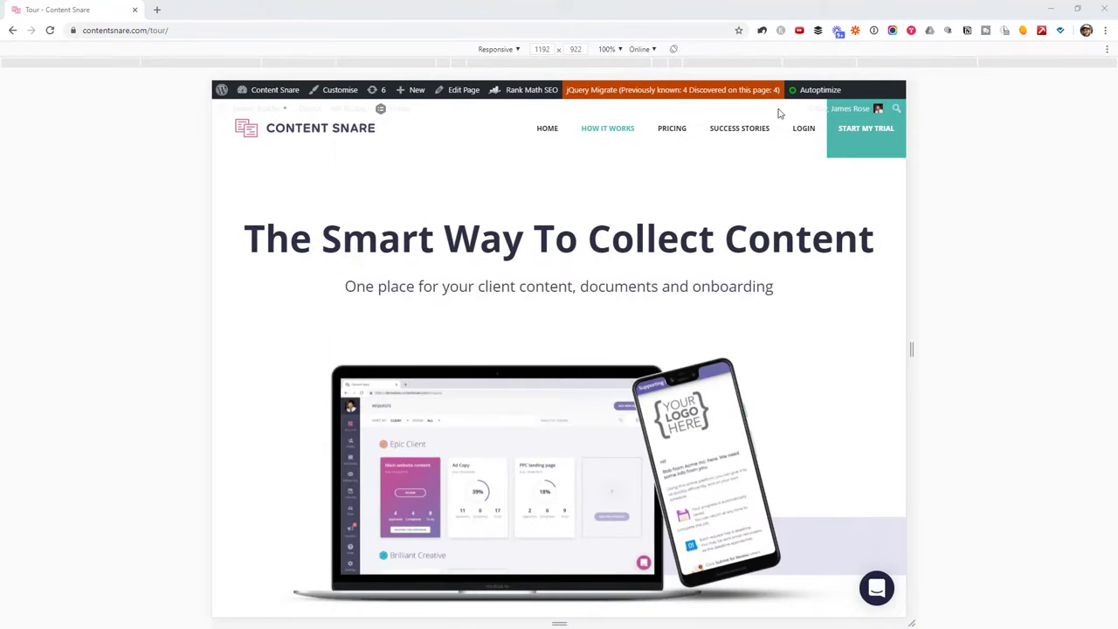
Step: Capture a full size screenshot of the tour page in the Responsive device view
click(515, 50)
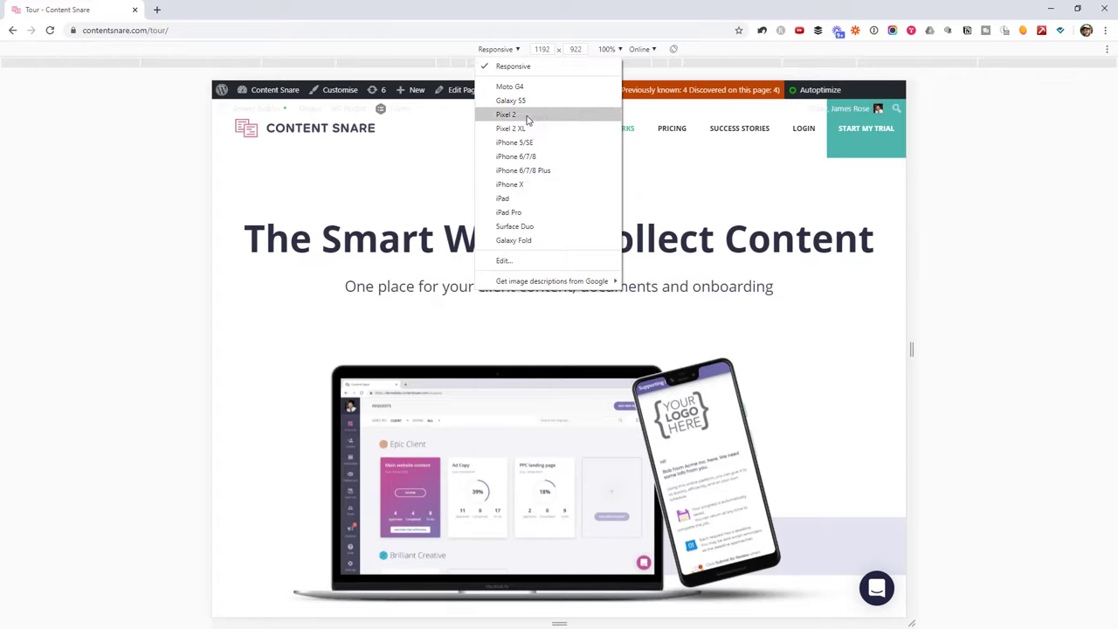
click(652, 15)
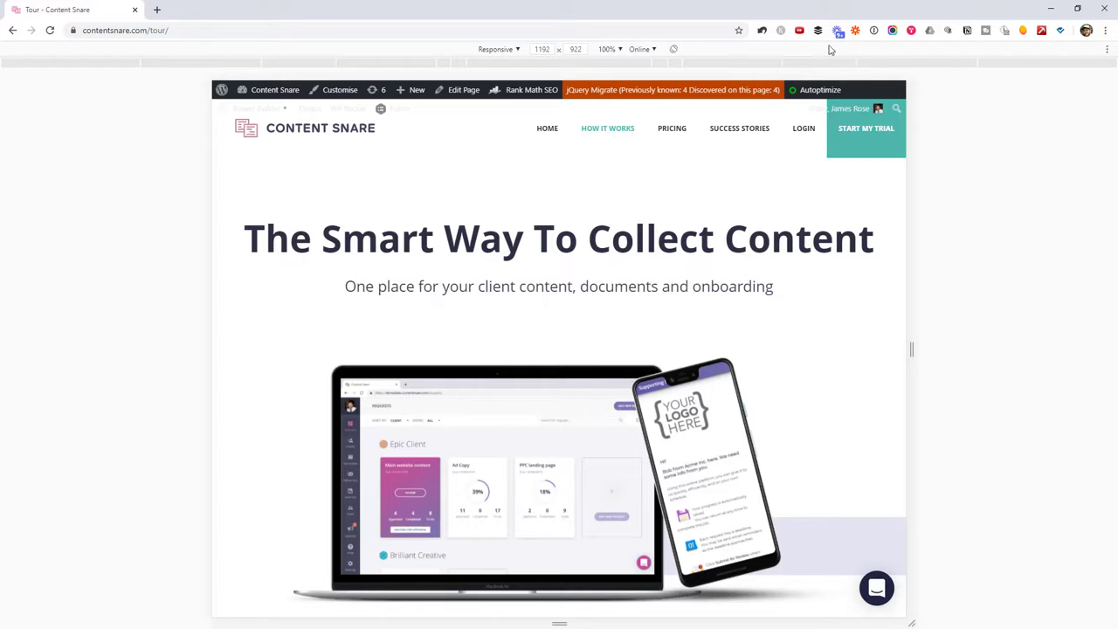
click(1106, 50)
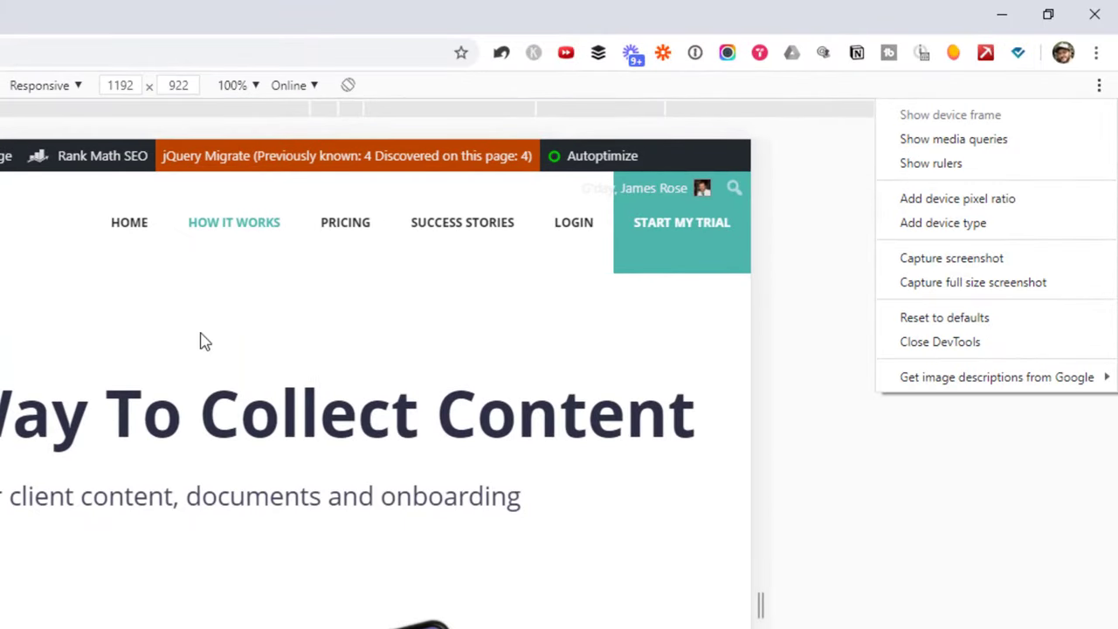
click(937, 284)
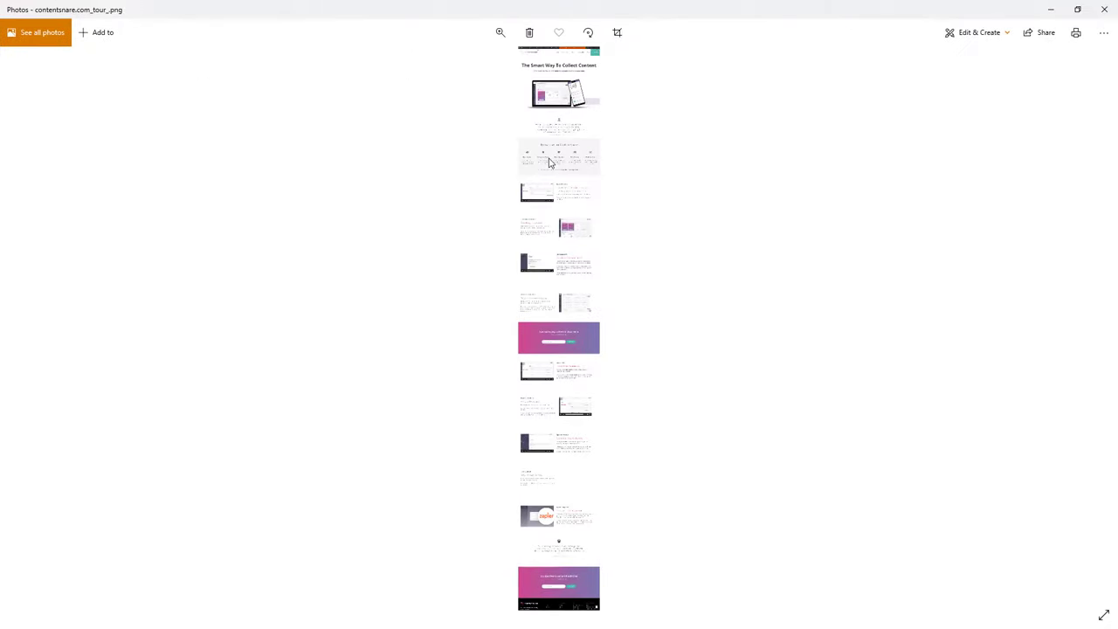
Step: Examine the captured contentsnare.com_tour_.png from the page header down to the footer and close the image
scroll(597, 115, up, 2)
scroll(599, 117, up, 10)
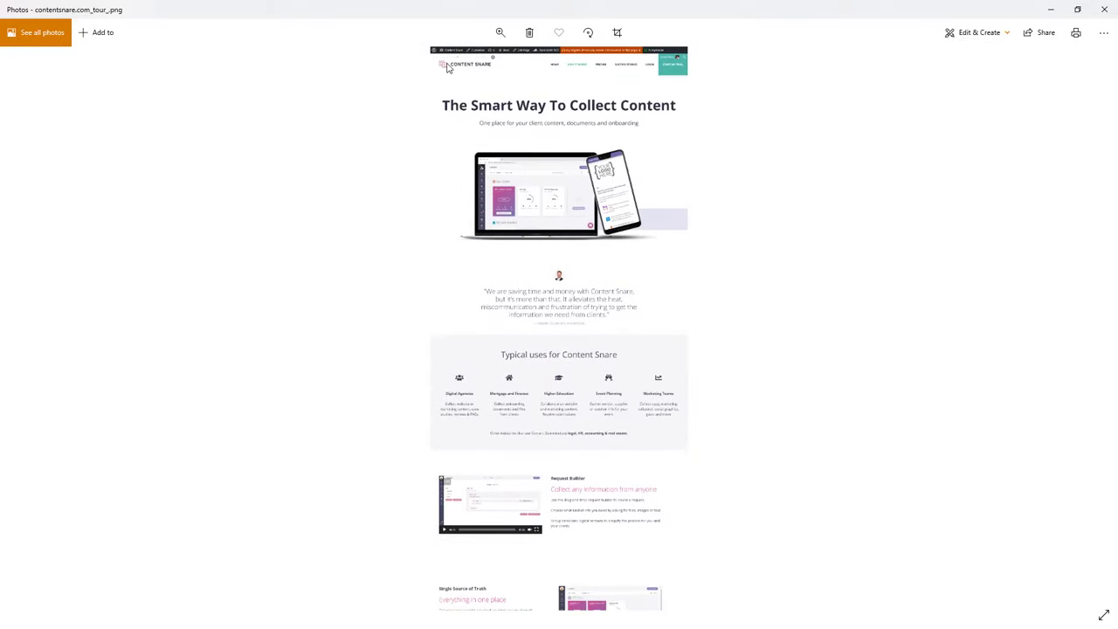
scroll(632, 154, down, 2)
scroll(632, 154, down, 10)
scroll(543, 345, down, 3)
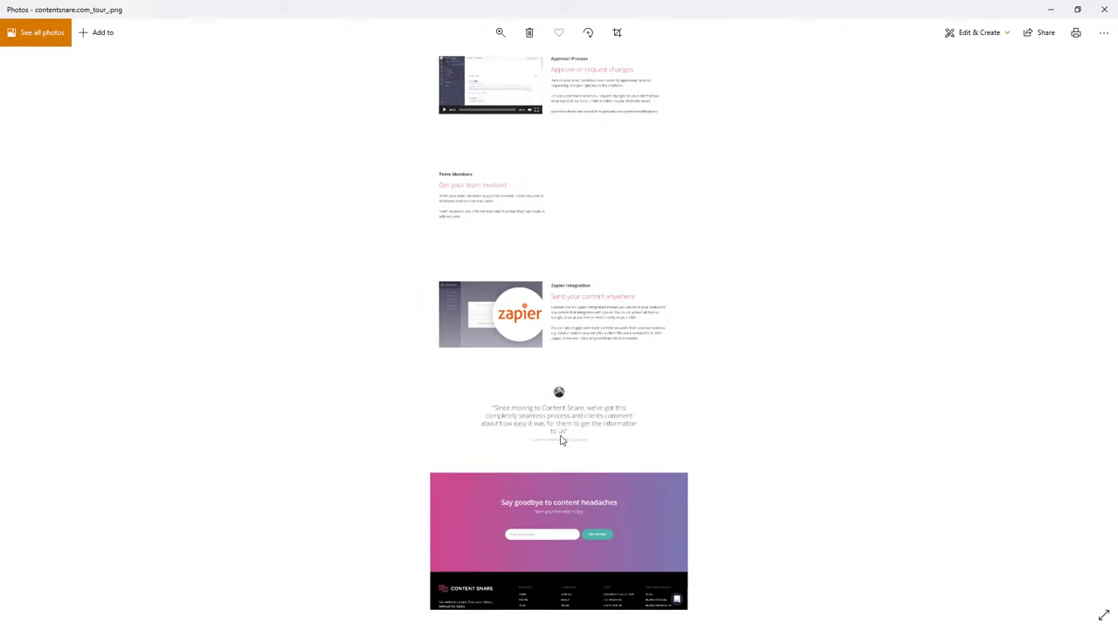
drag(683, 579, 686, 379)
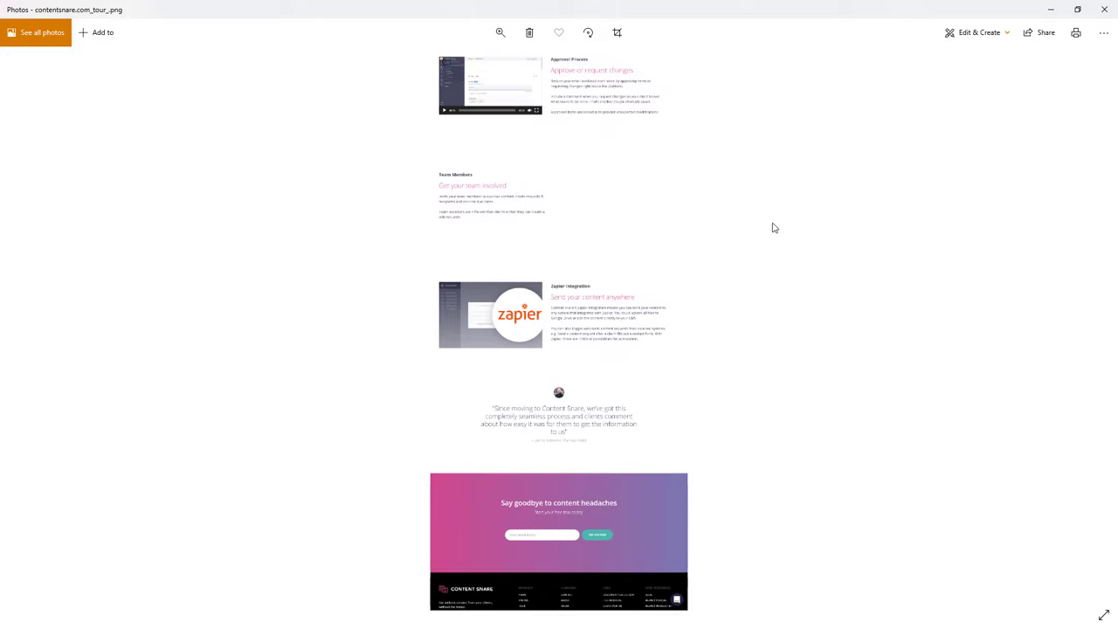
click(1104, 9)
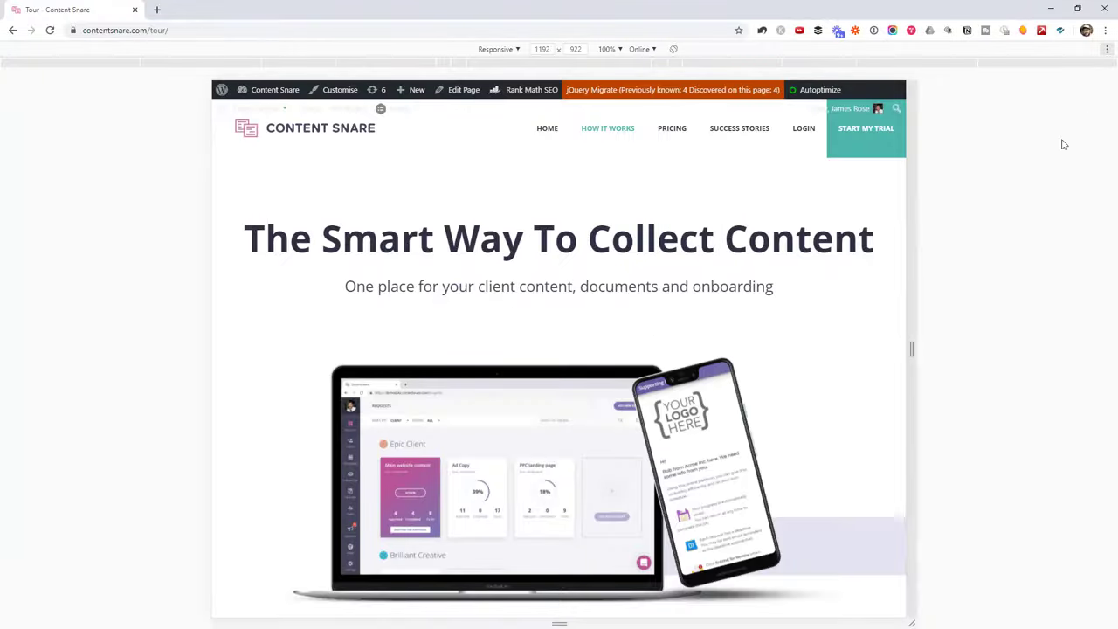
Step: Turn off device emulation for the tour page to restore the normal page view
scroll(818, 254, down, 2)
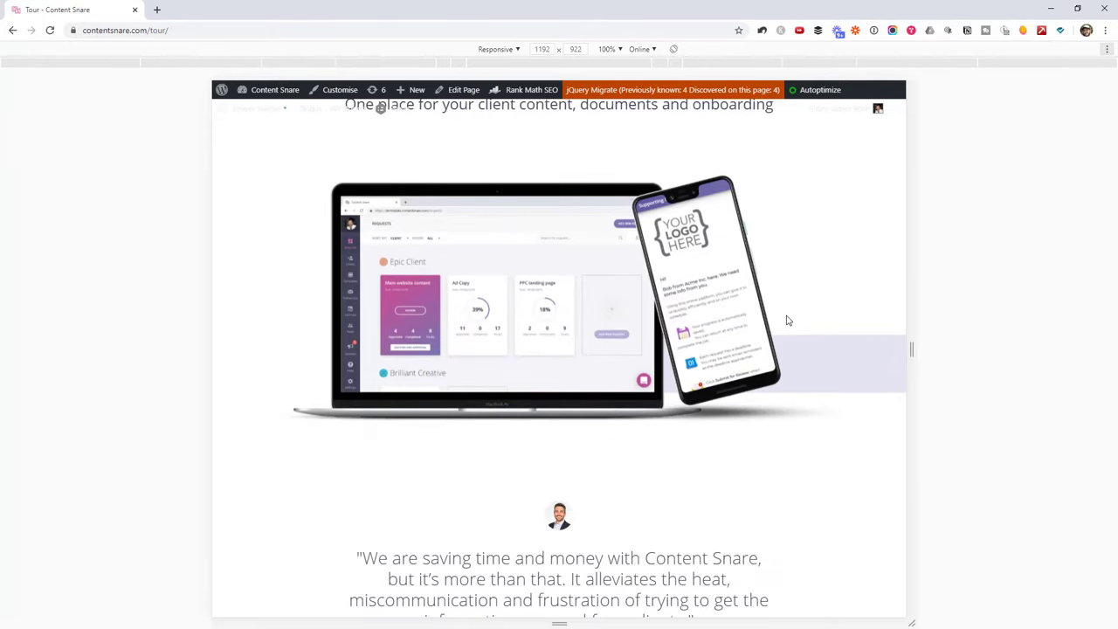
scroll(786, 320, up, 2)
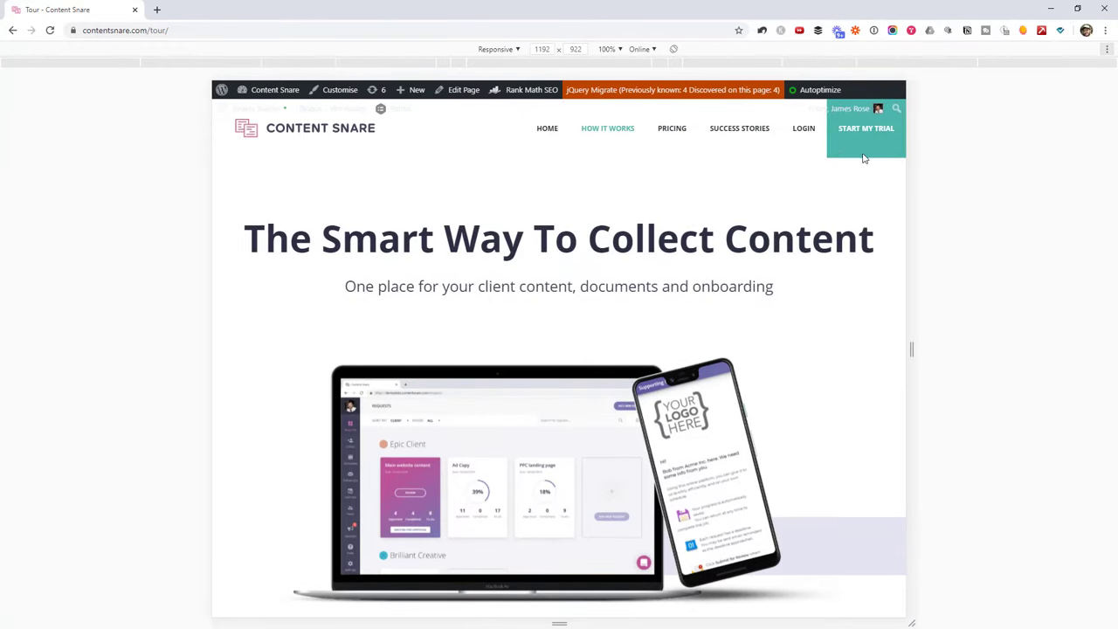
key(ctrl+shift+m)
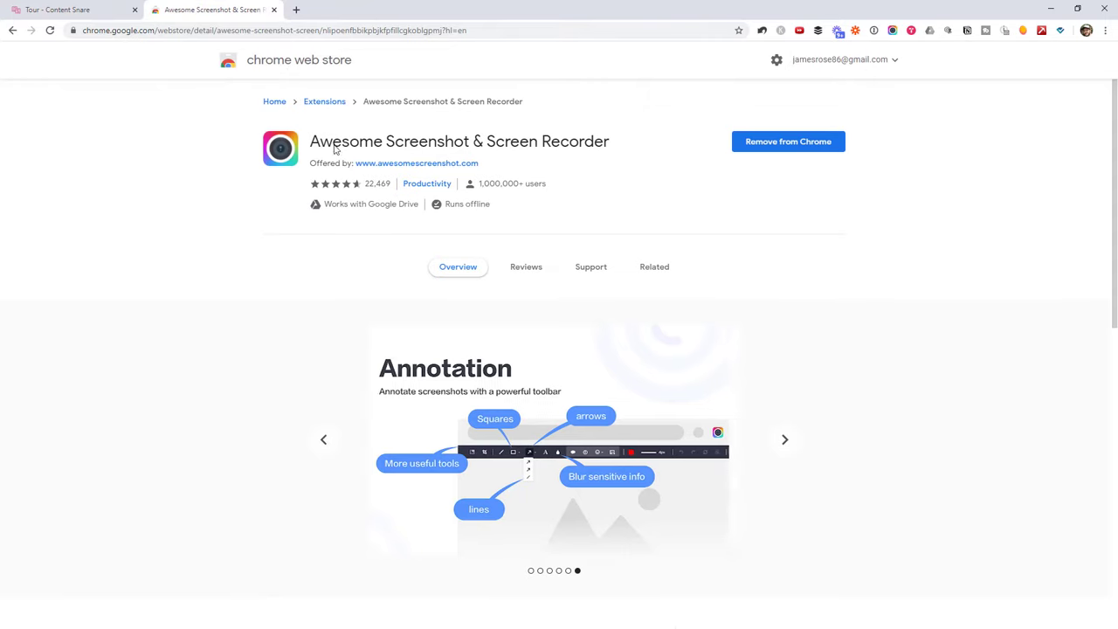
Step: Return to the tour page and capture the full page with the Awesome Screenshot extension
drag(310, 142, 474, 146)
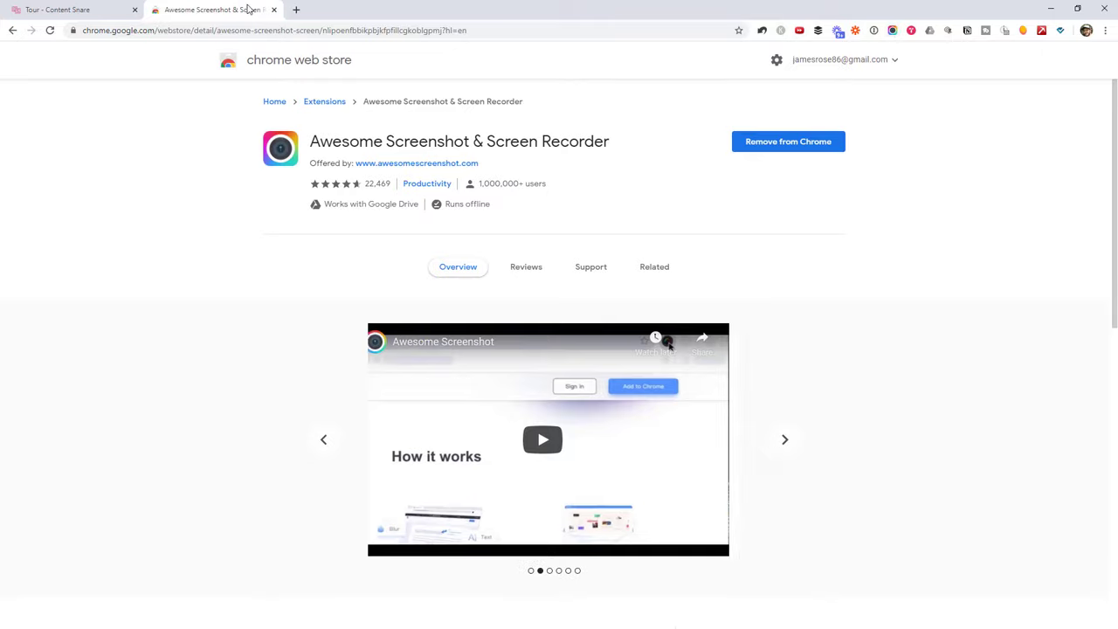
click(77, 11)
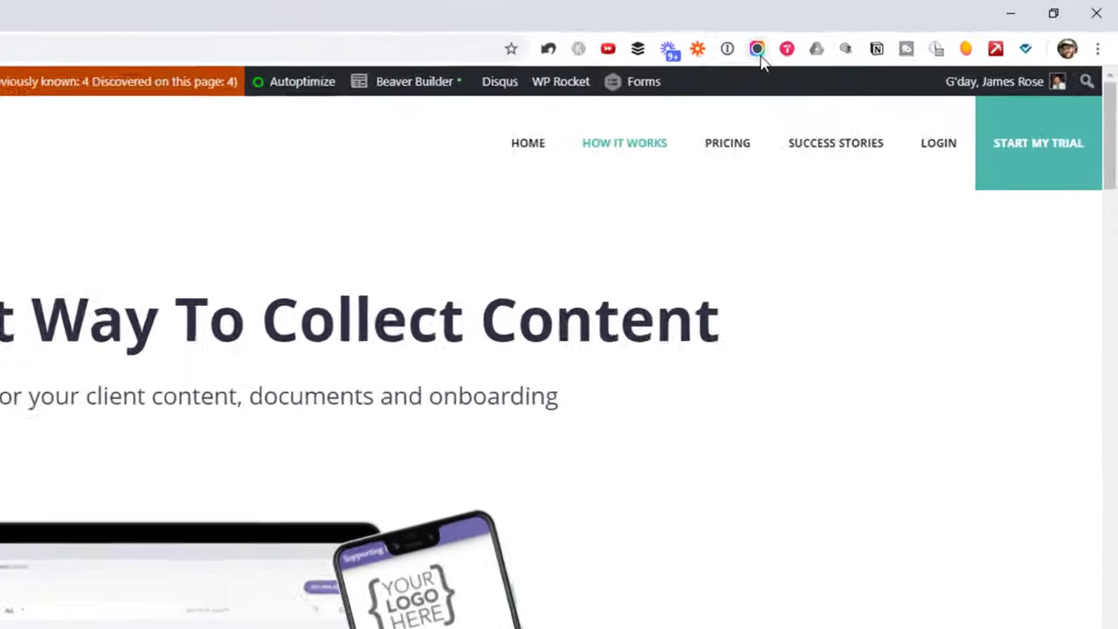
click(885, 32)
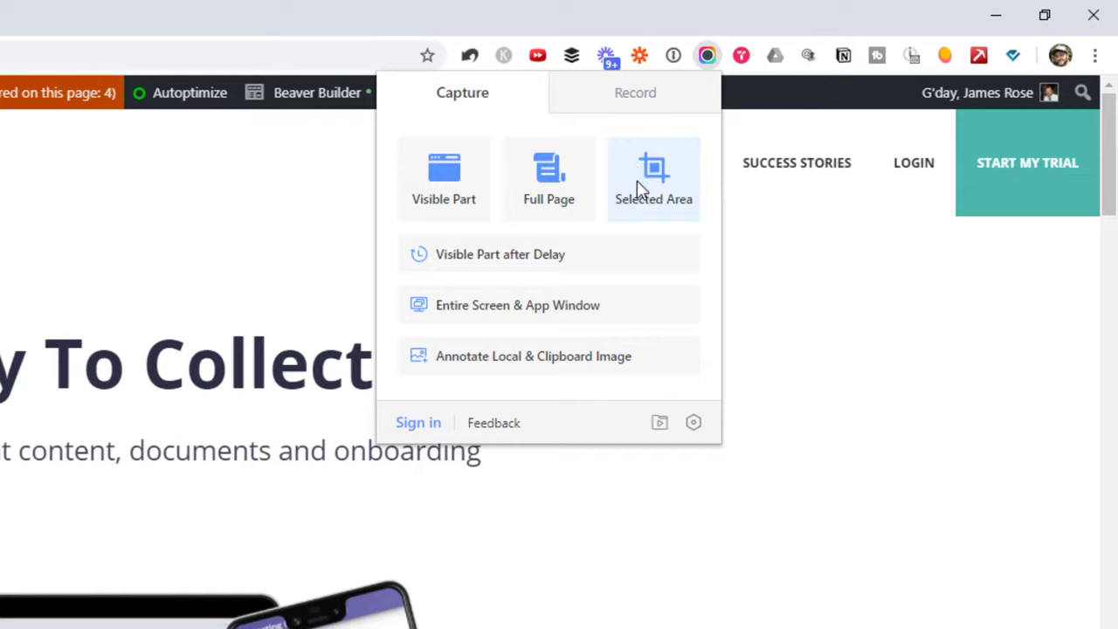
click(549, 175)
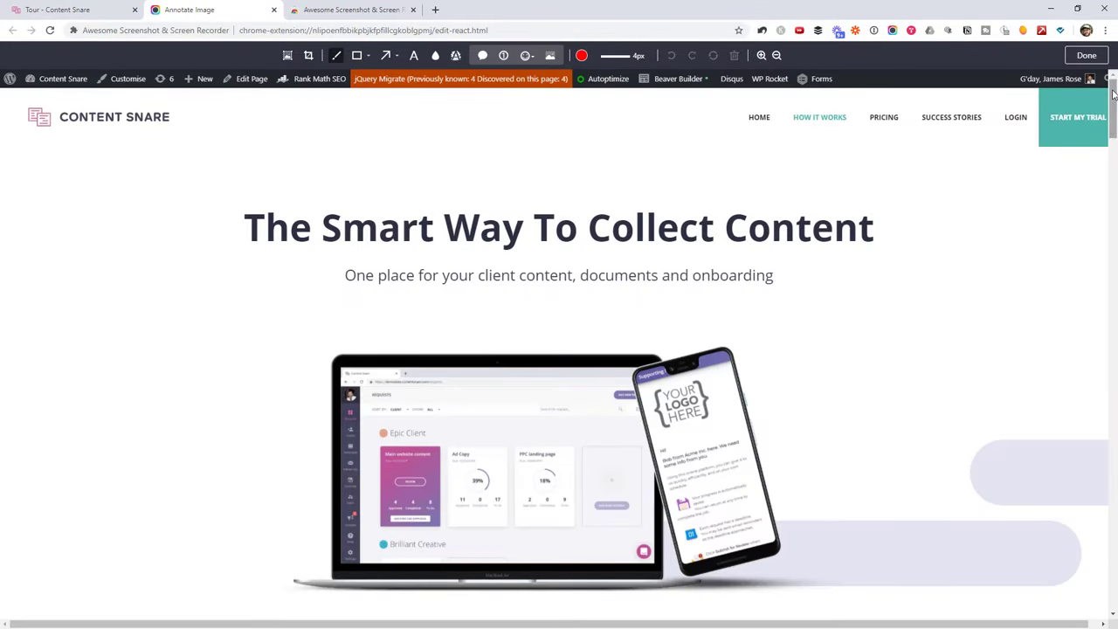
mouse_move(1114, 99)
mouse_down()
mouse_move(1076, 599)
mouse_move(1112, 579)
mouse_move(1088, 325)
mouse_move(1108, 228)
mouse_move(1091, 120)
mouse_move(1102, 98)
mouse_up()
click(892, 31)
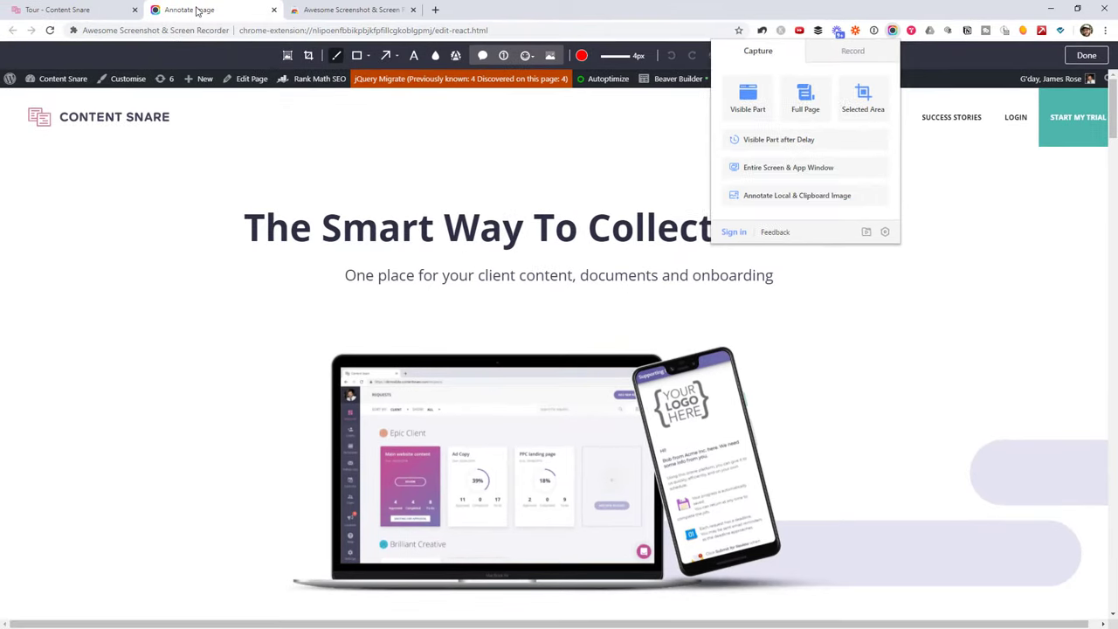
click(197, 10)
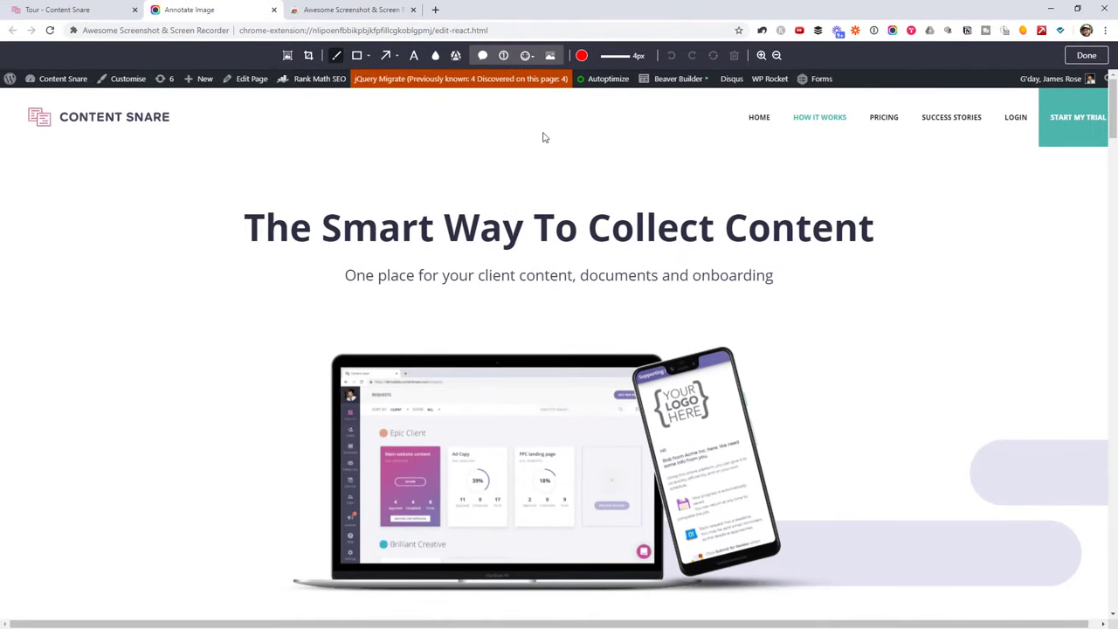
Step: Draw a red freehand circle around "Collect Content" in the heading and add the text "asaasdasd" below and beside it
drag(581, 237, 626, 206)
click(416, 57)
click(826, 313)
text(asaasdasd)
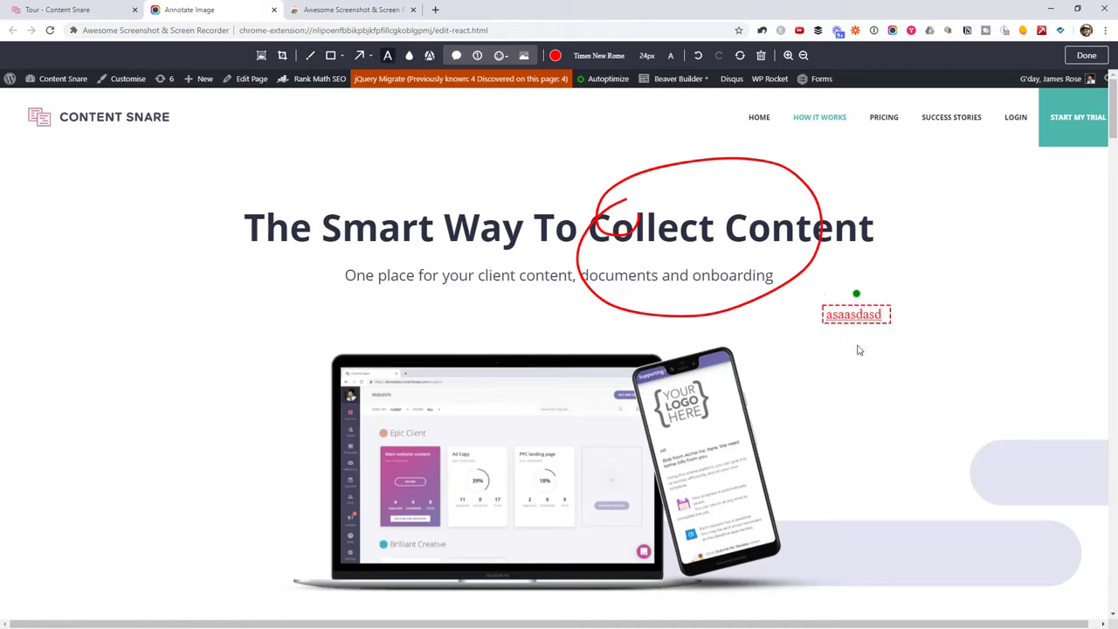
click(859, 350)
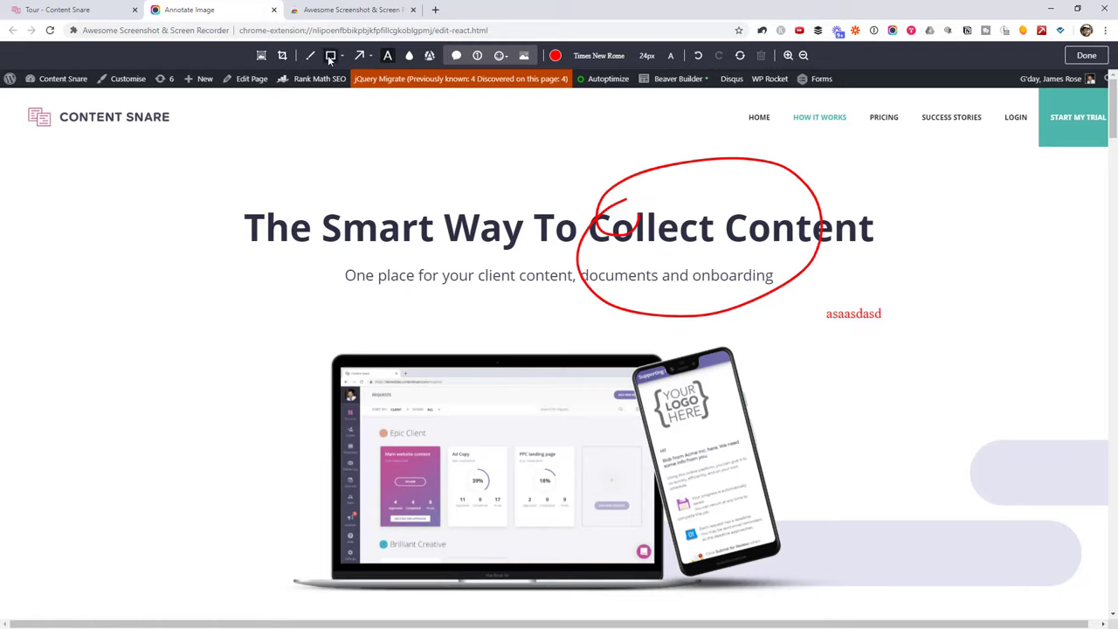
Step: Draw a red arrow pointing at the circle's lower edge and undo it
click(359, 55)
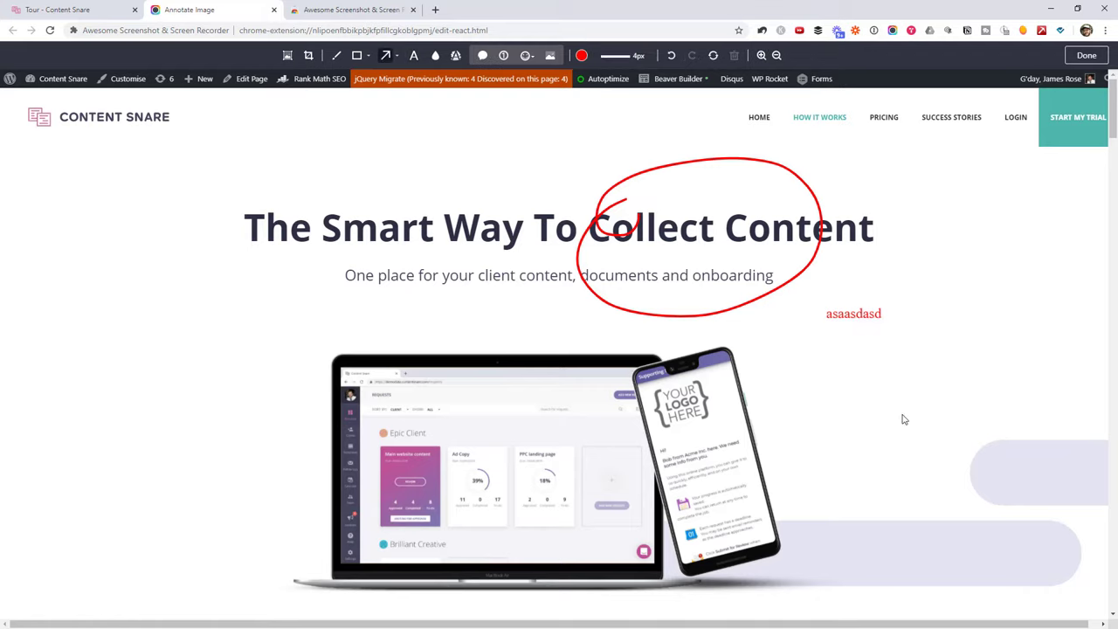
mouse_move(903, 417)
mouse_down()
mouse_move(789, 313)
mouse_move(787, 289)
mouse_up()
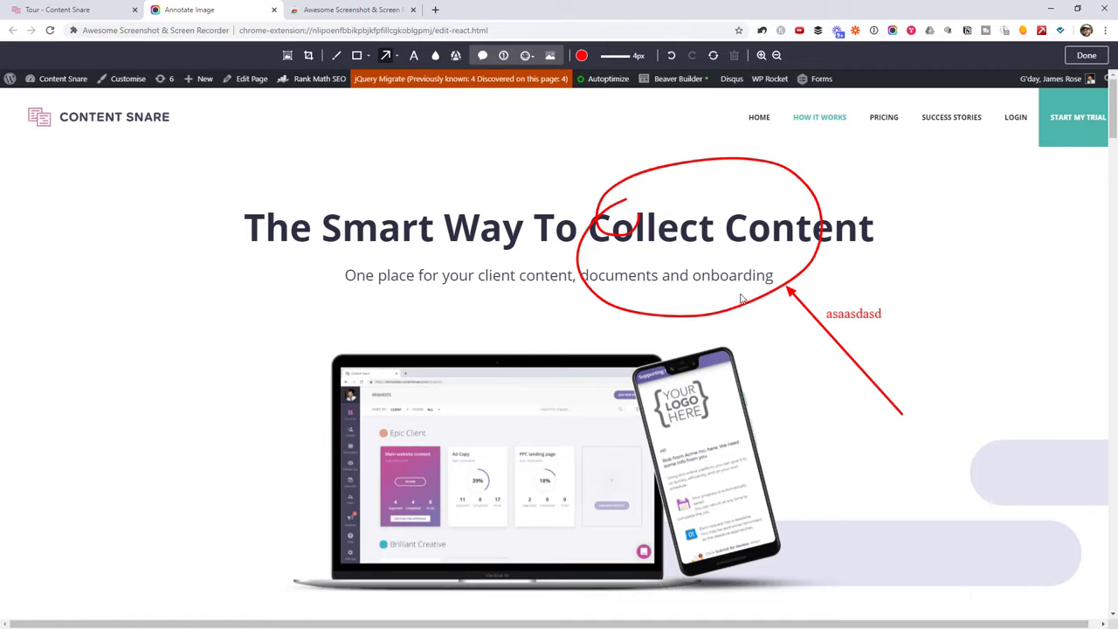
click(671, 55)
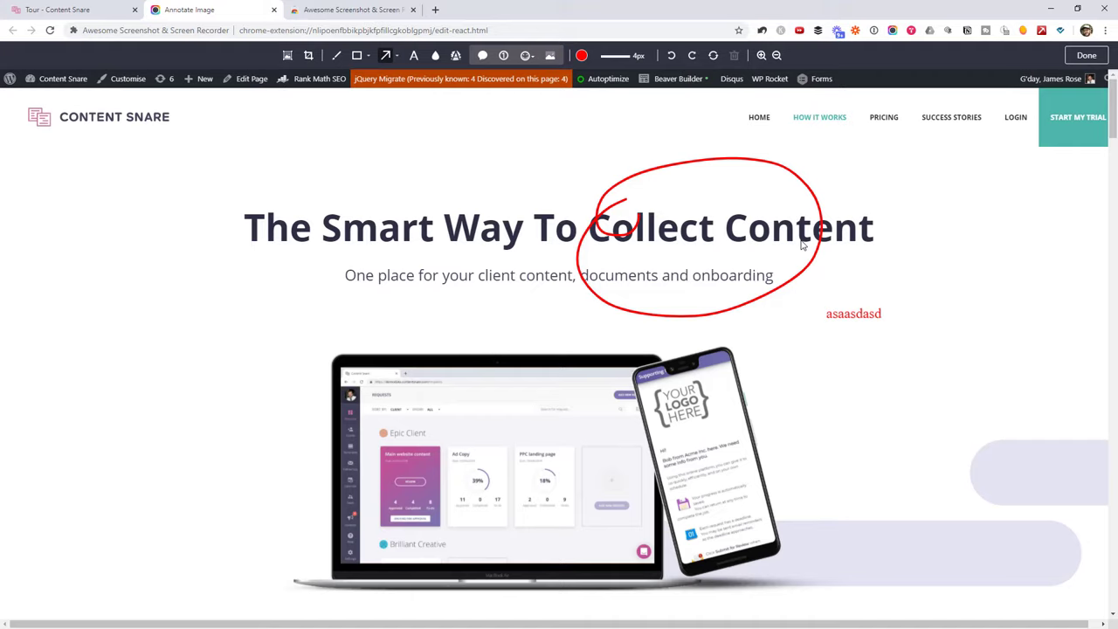
Step: Finish annotating, copy the annotated screenshot to the clipboard and close the annotation page
click(1085, 56)
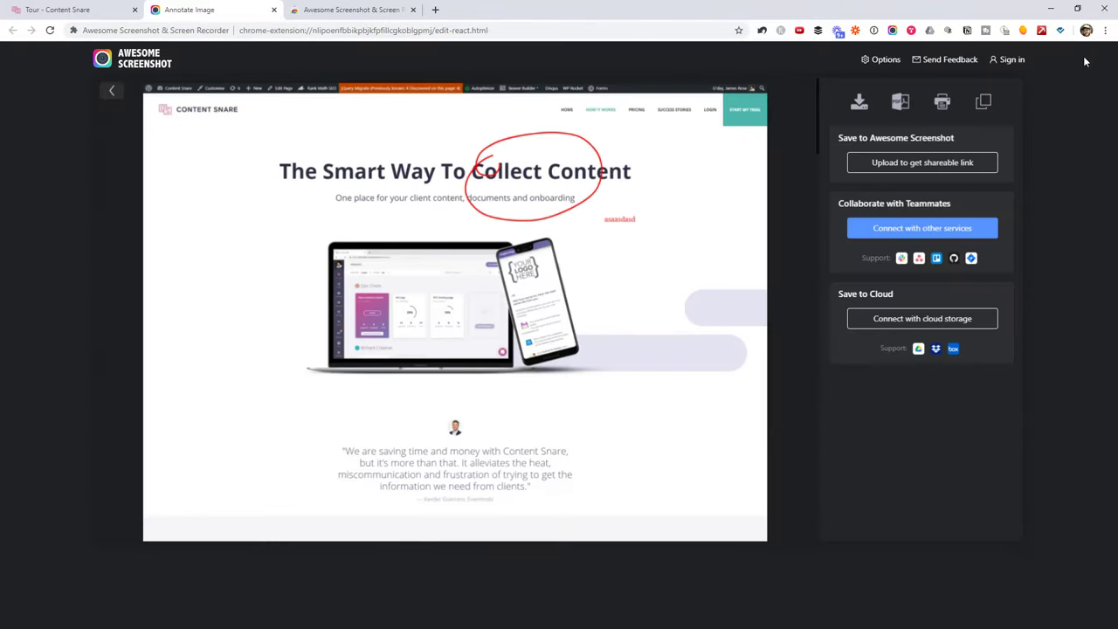
click(984, 103)
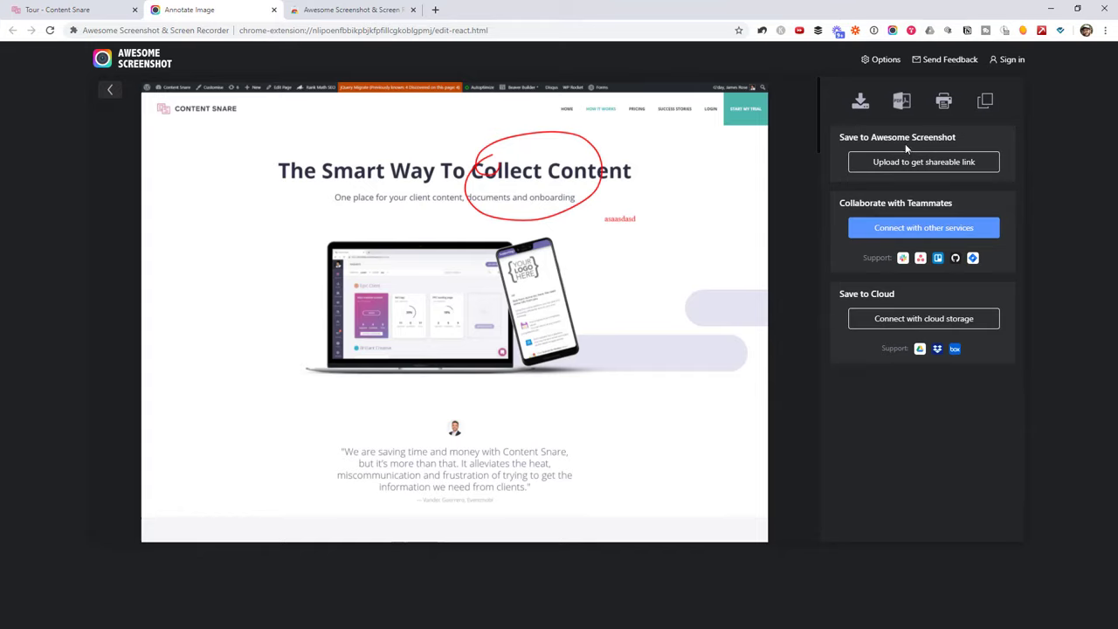
click(274, 9)
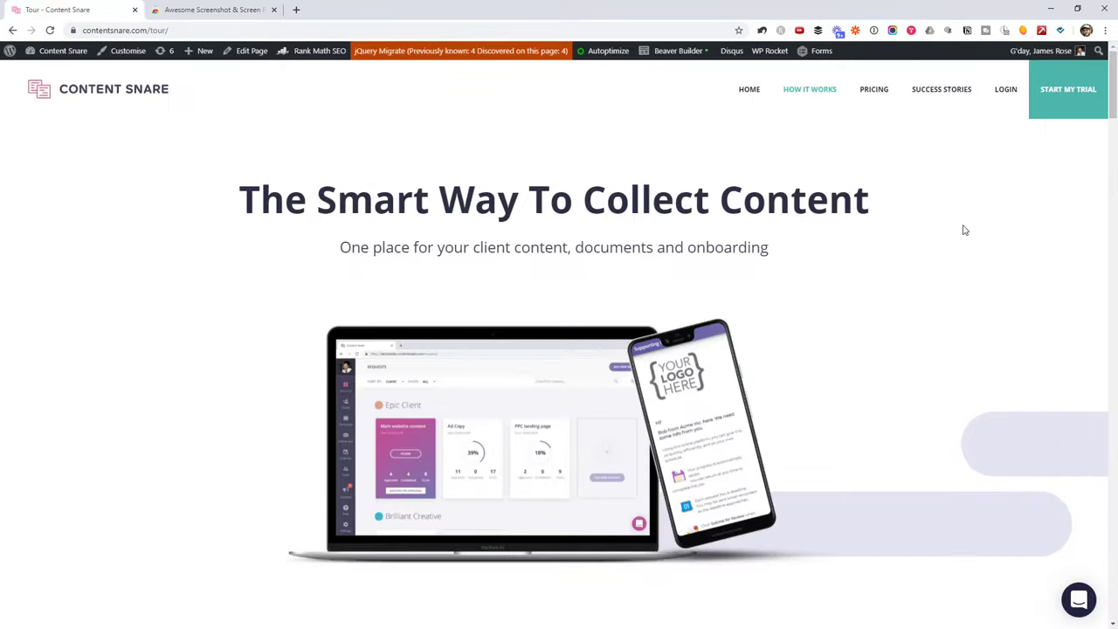